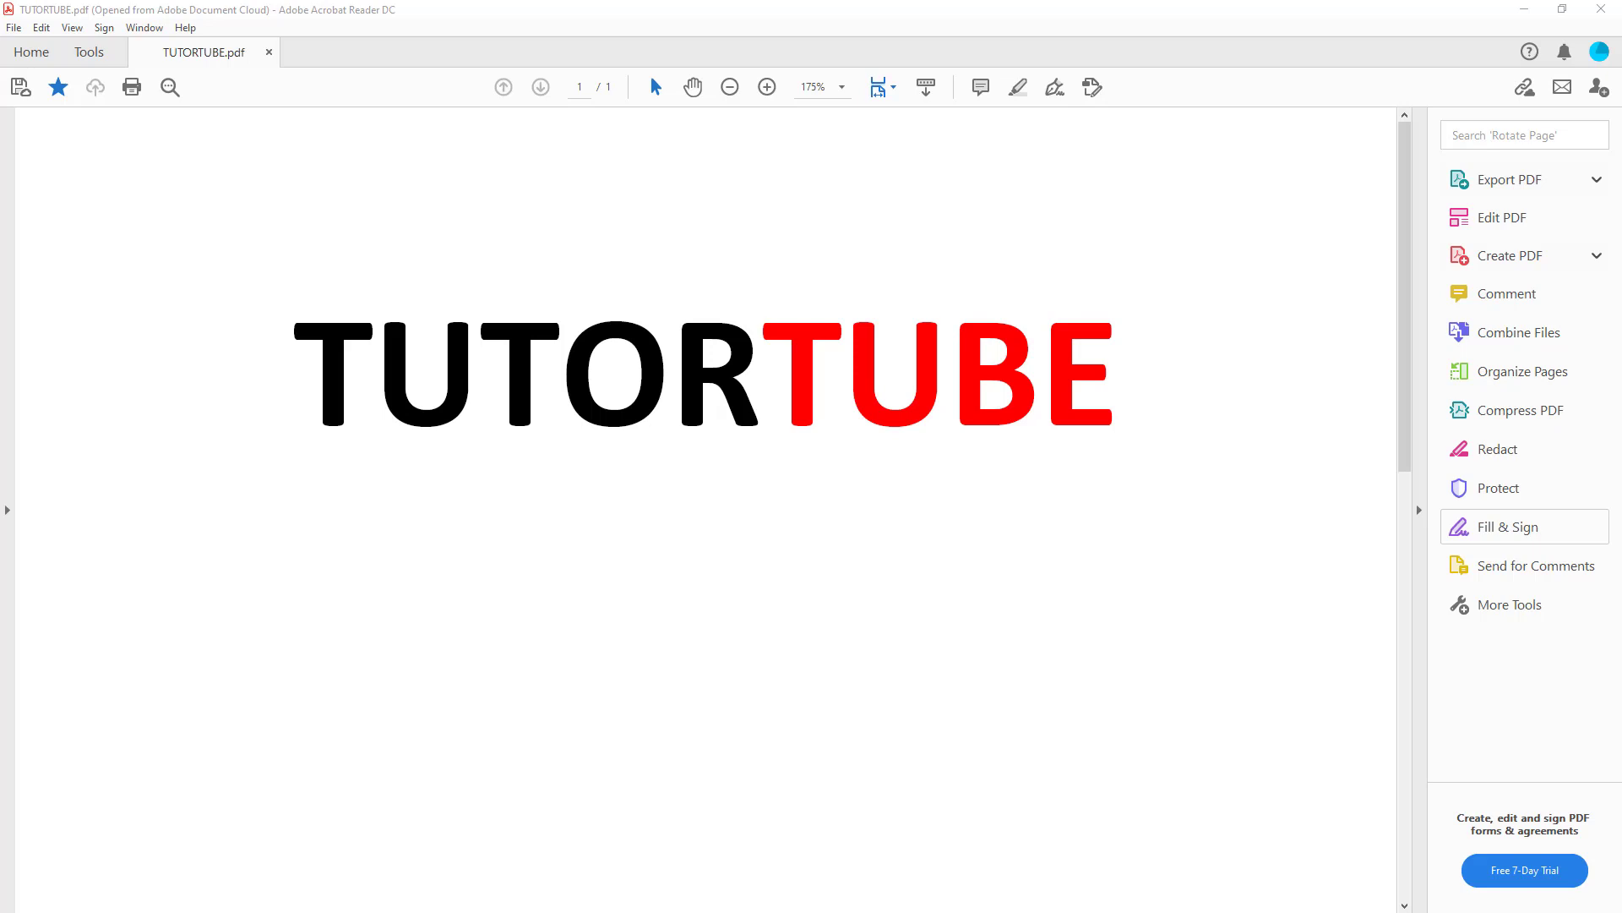
Step: Add one recipient and the message 'Please check out this document', keeping Allow comments on
click(1306, 162)
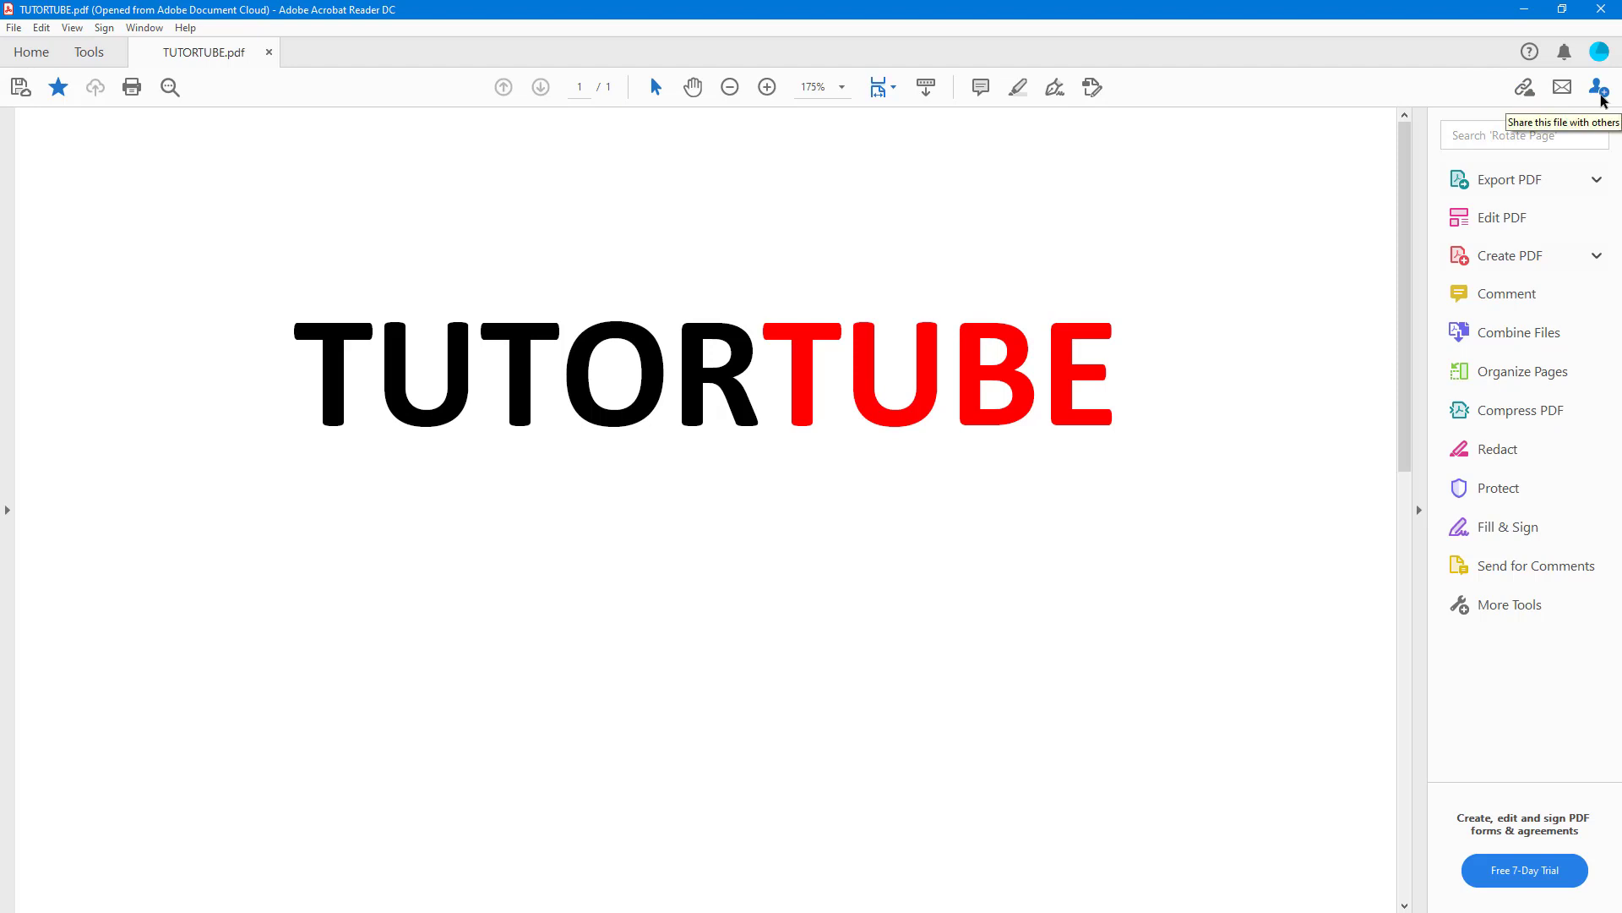
click(1600, 90)
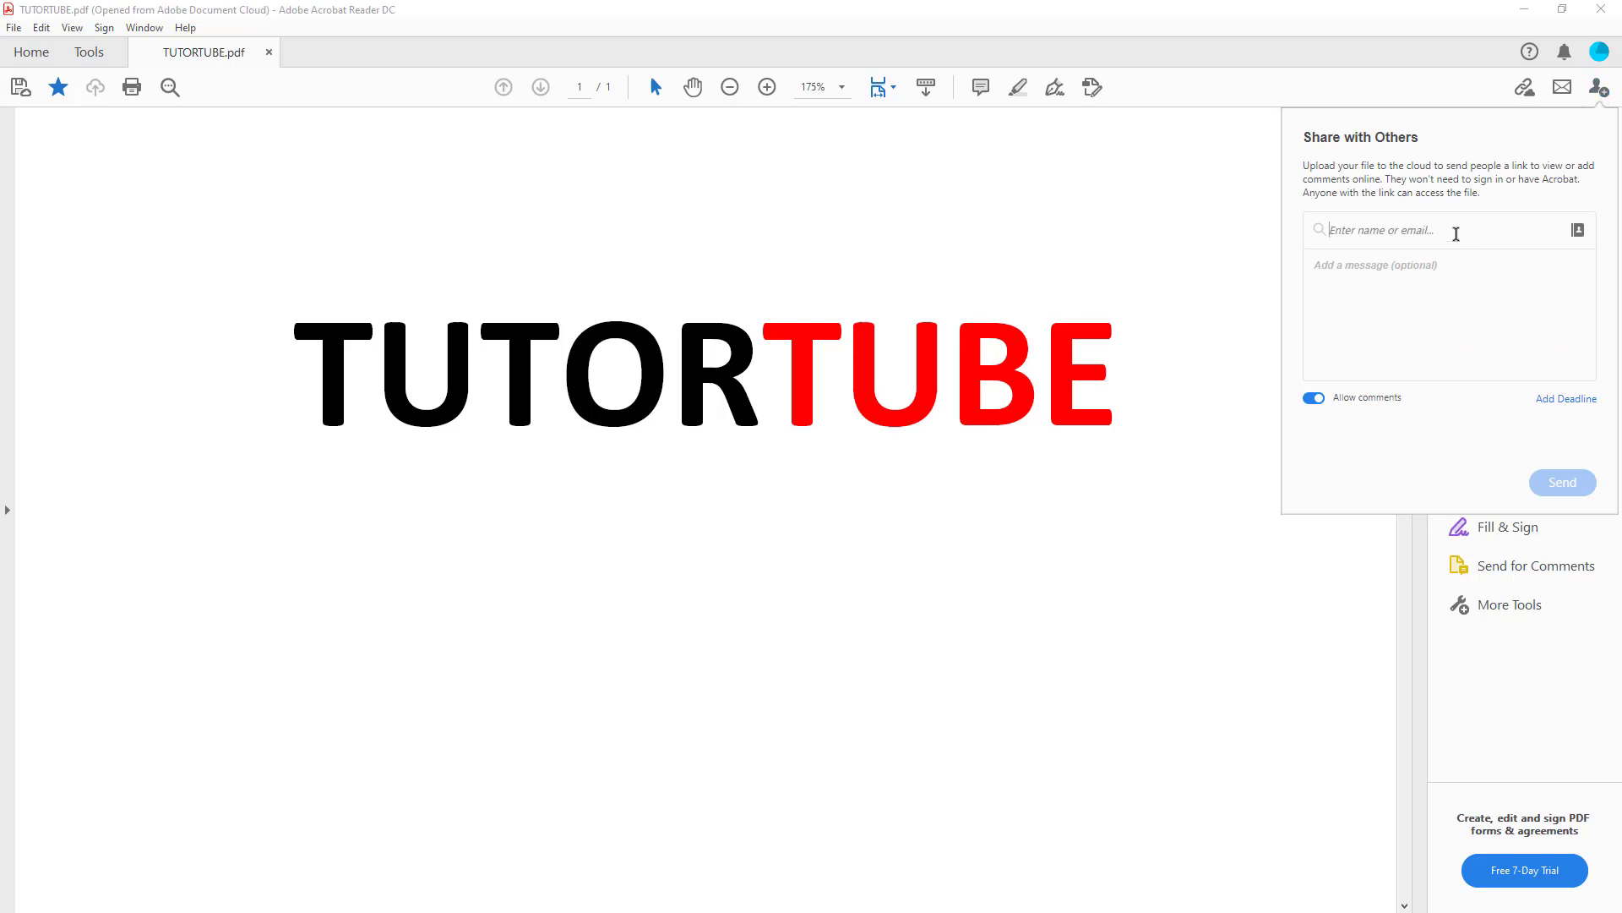
click(1429, 233)
click(1438, 284)
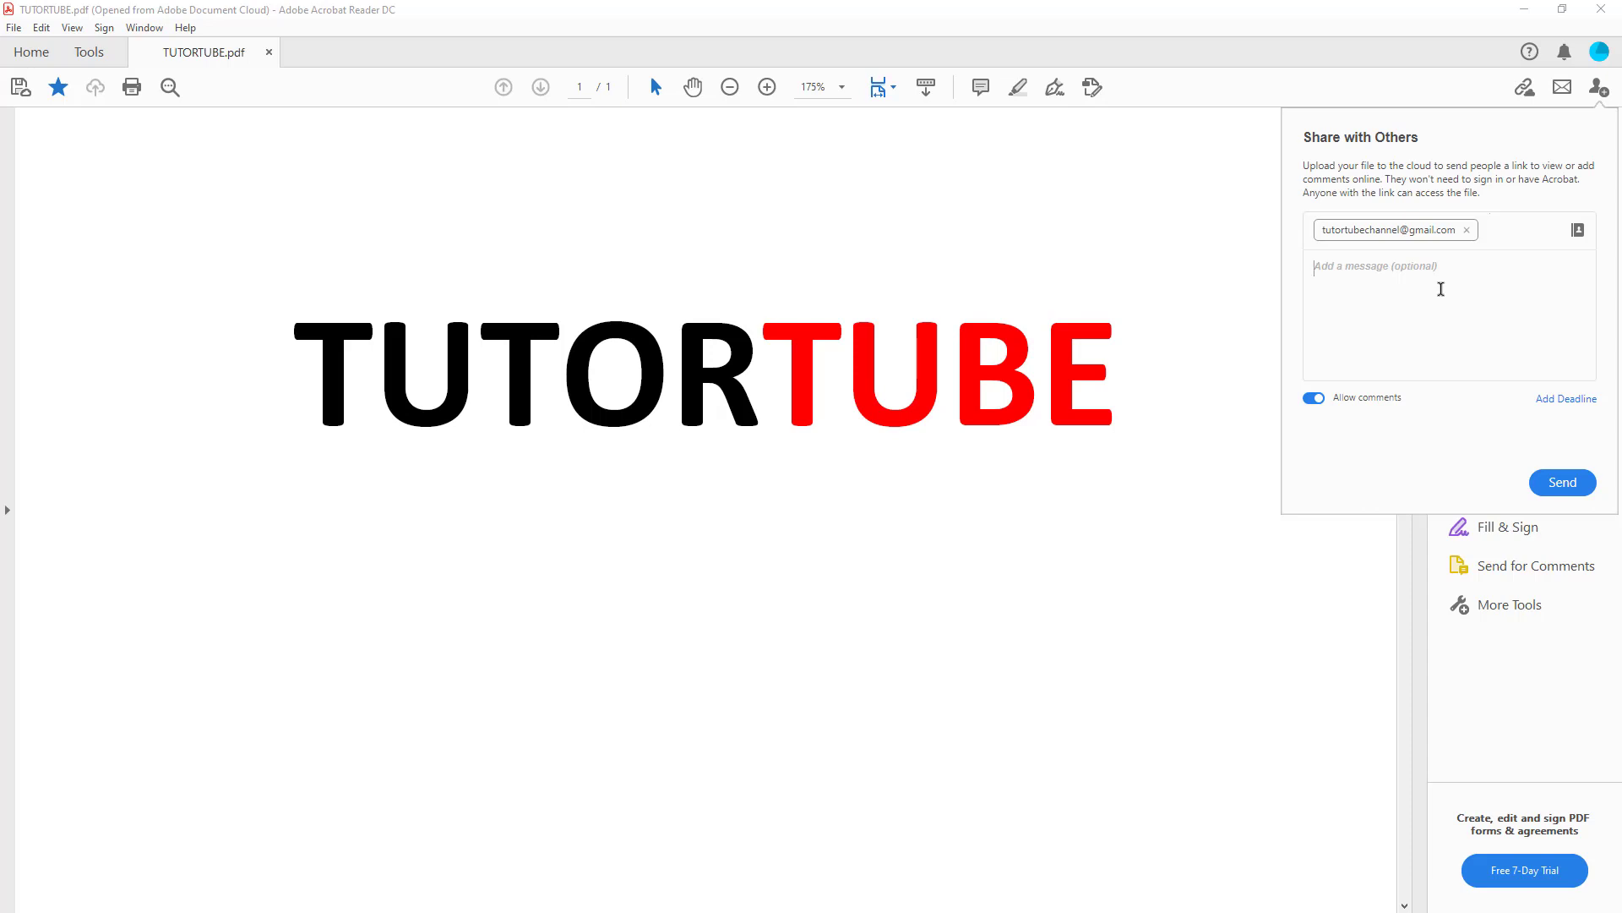
text(Please check out)
text( this document)
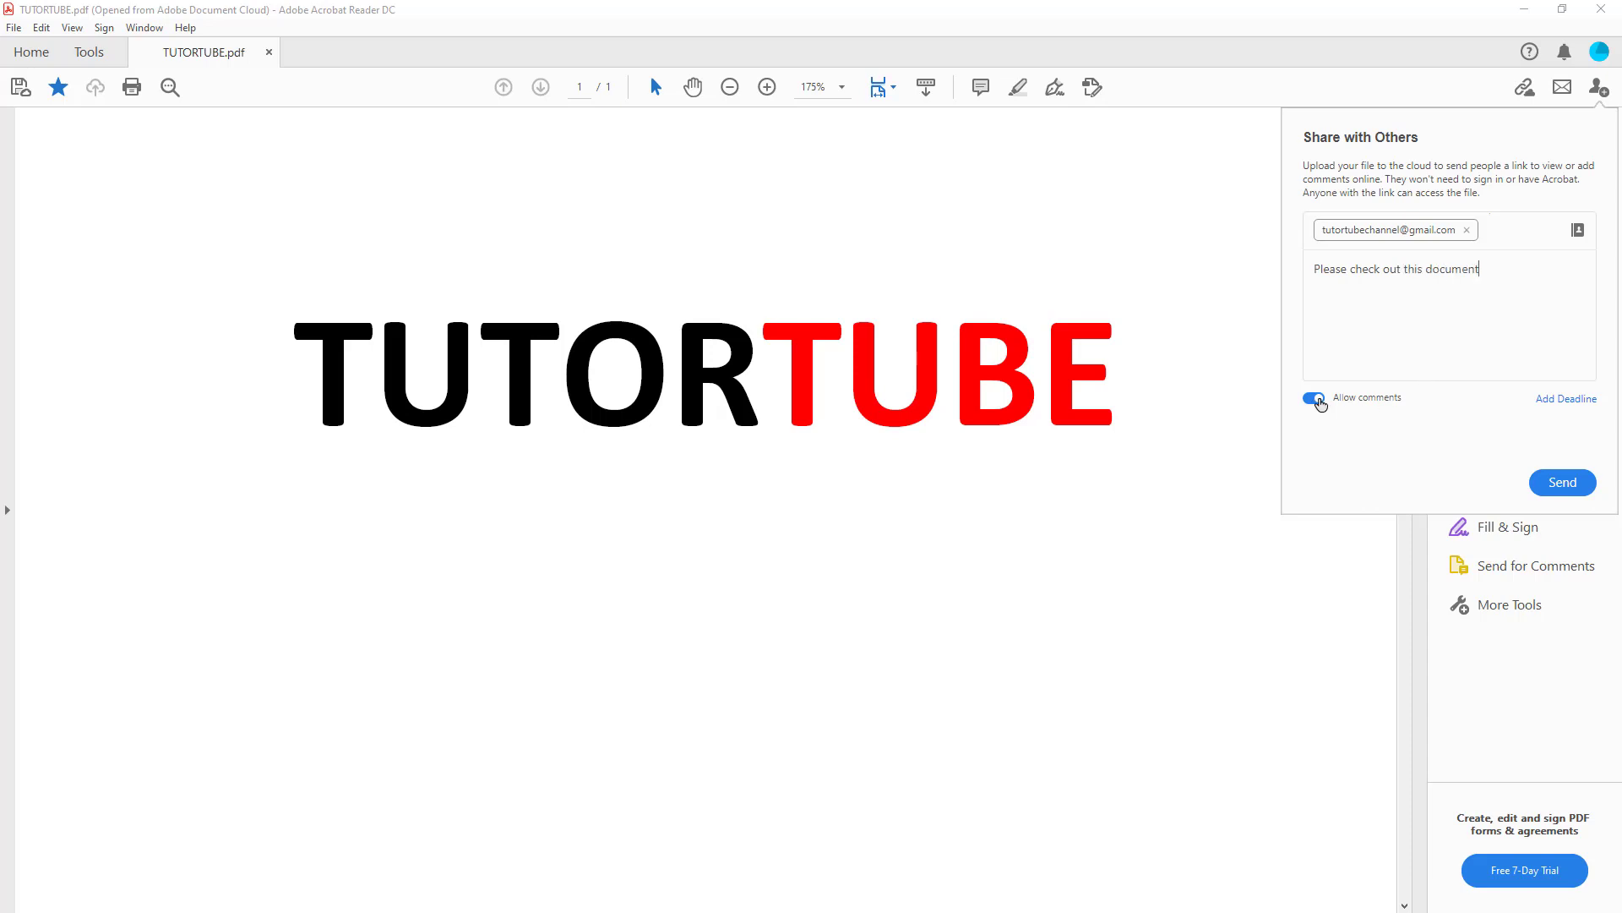
click(1320, 404)
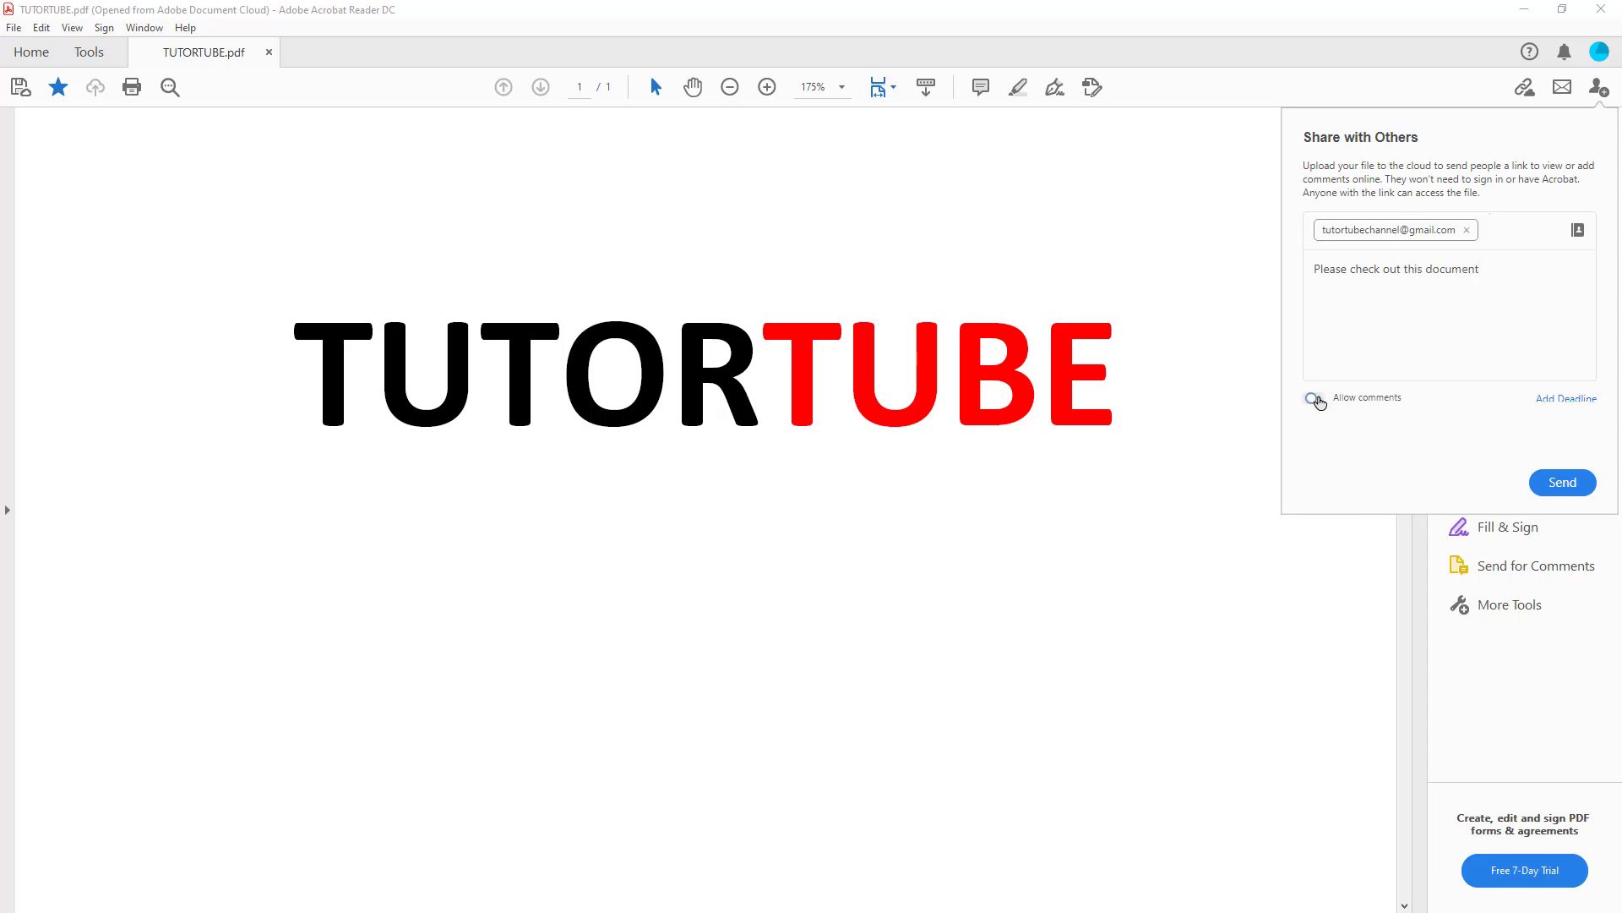
Step: Set the share's due date to 30 January
click(1579, 404)
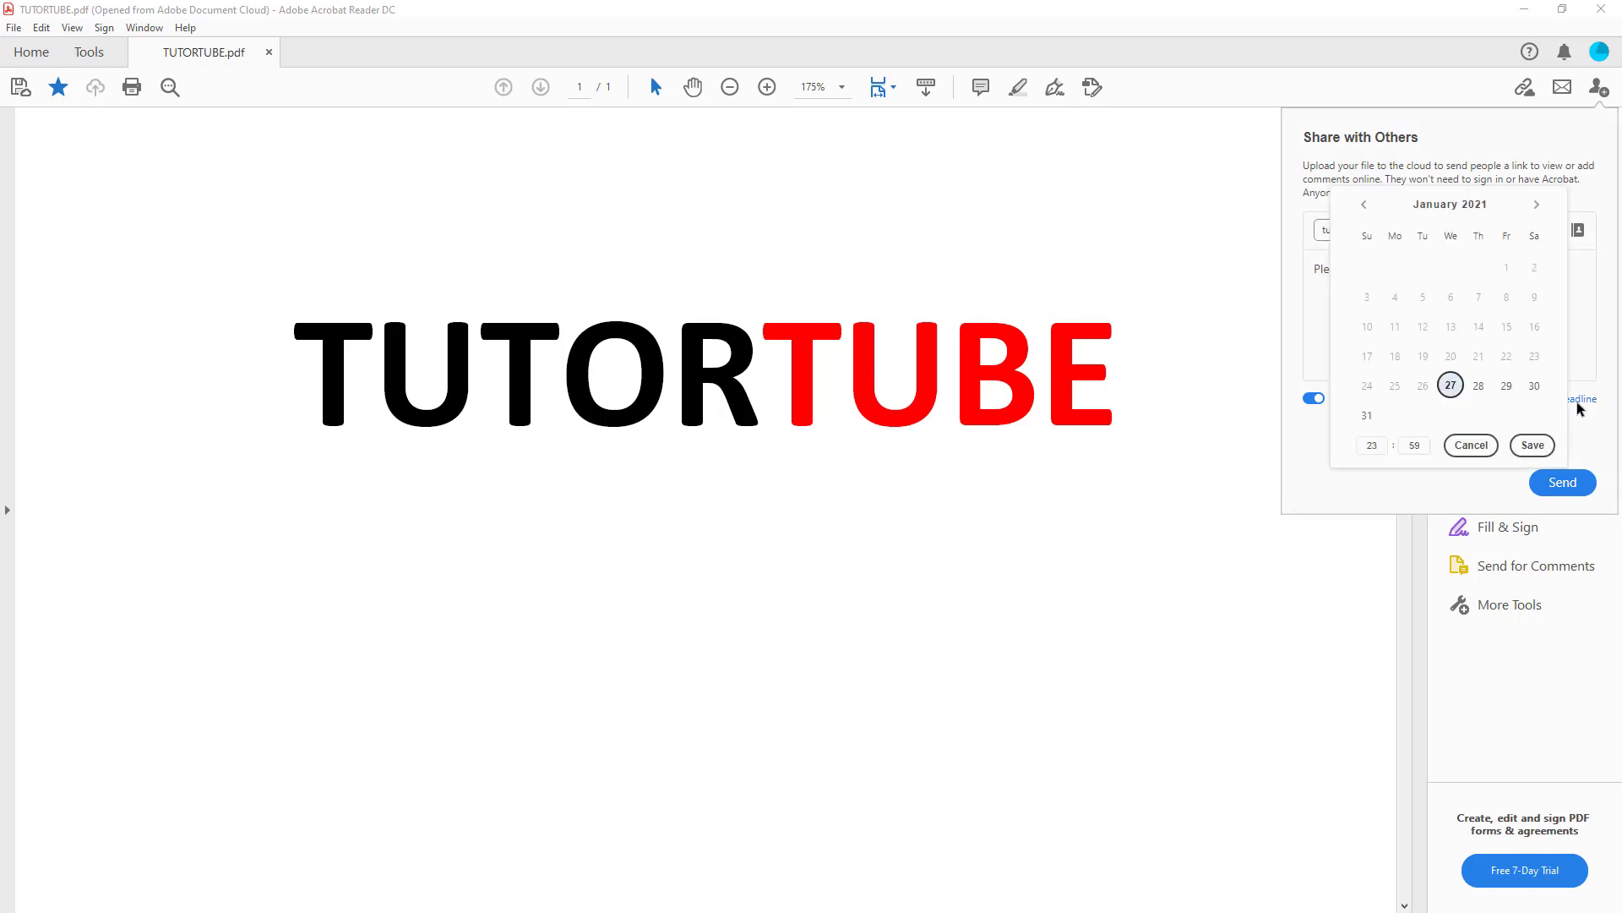
click(1533, 389)
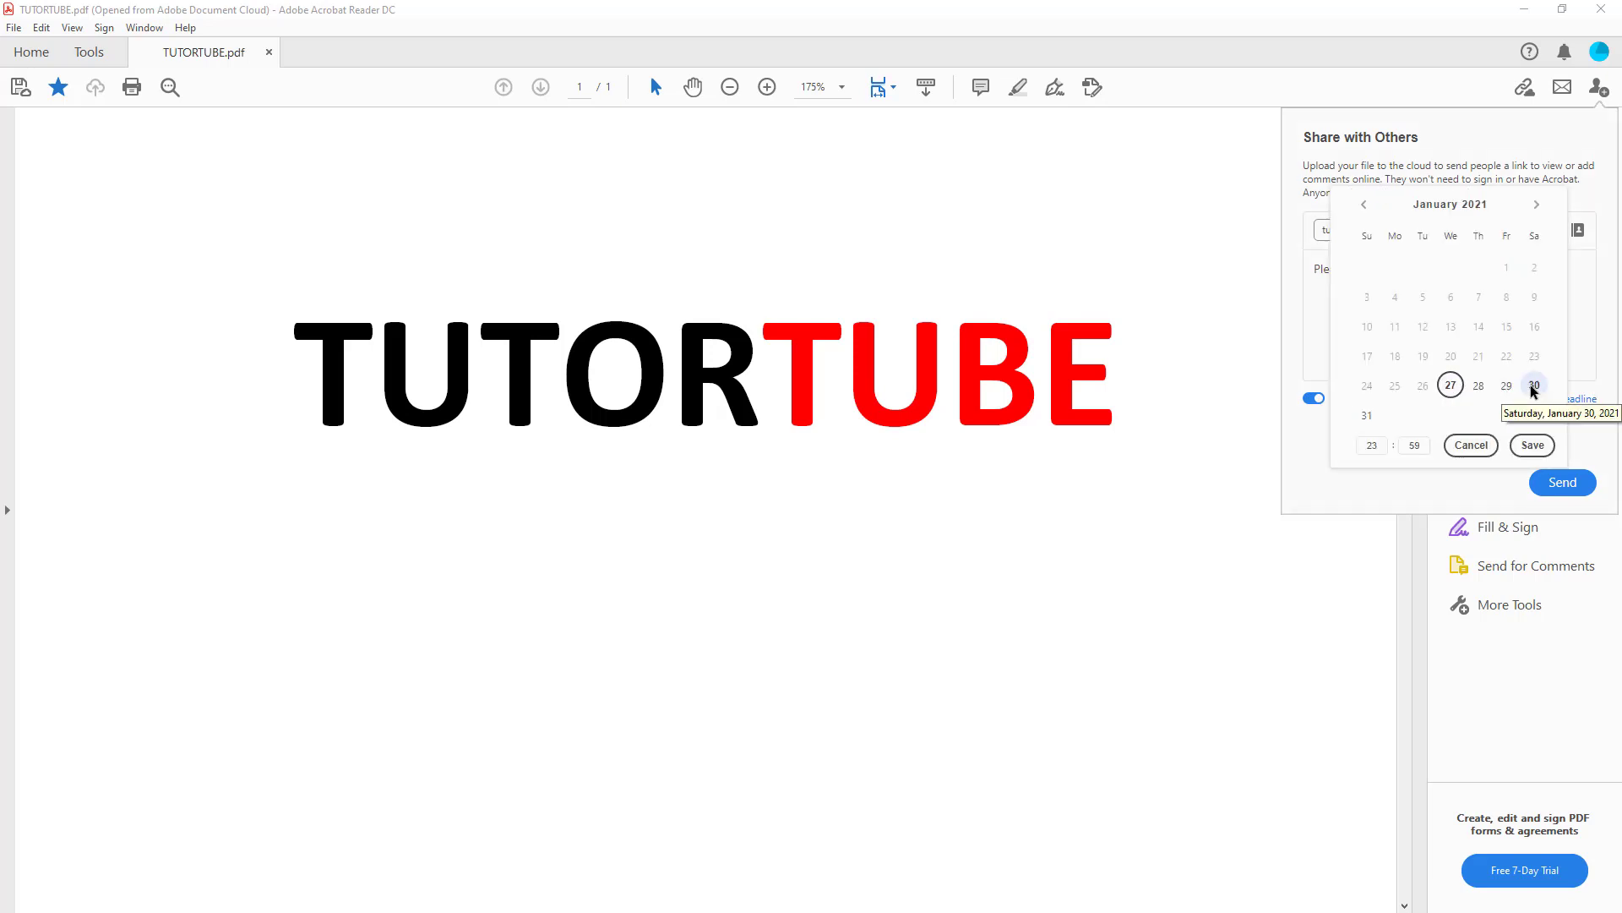
click(1532, 446)
Step: Add a 29 January reminder and send the share to the recipient
click(1558, 424)
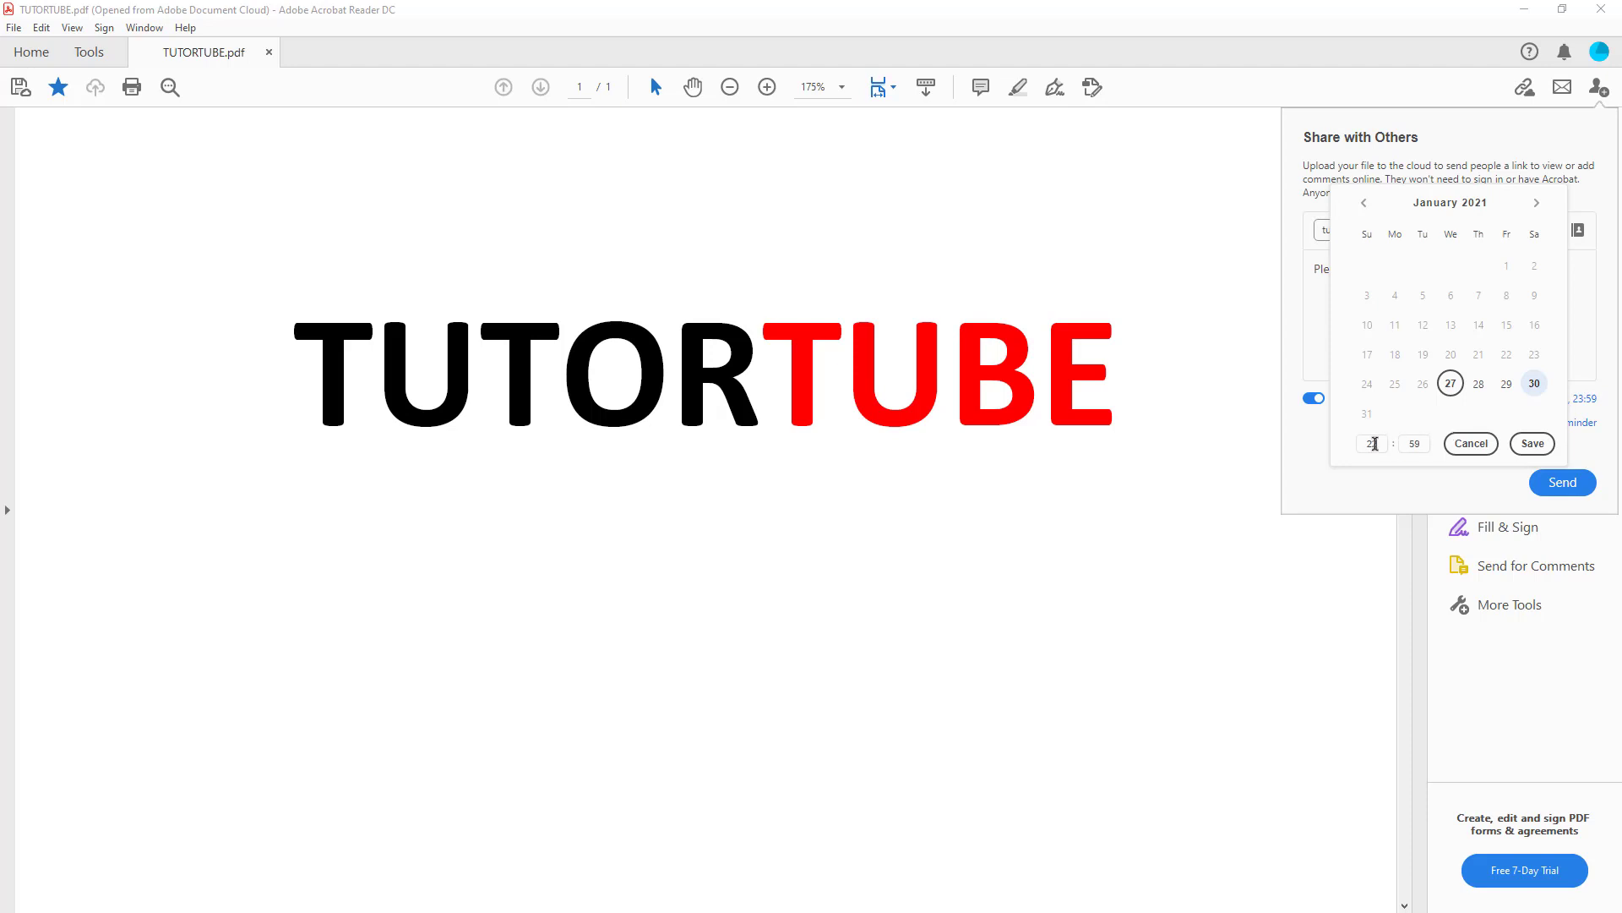
click(1370, 444)
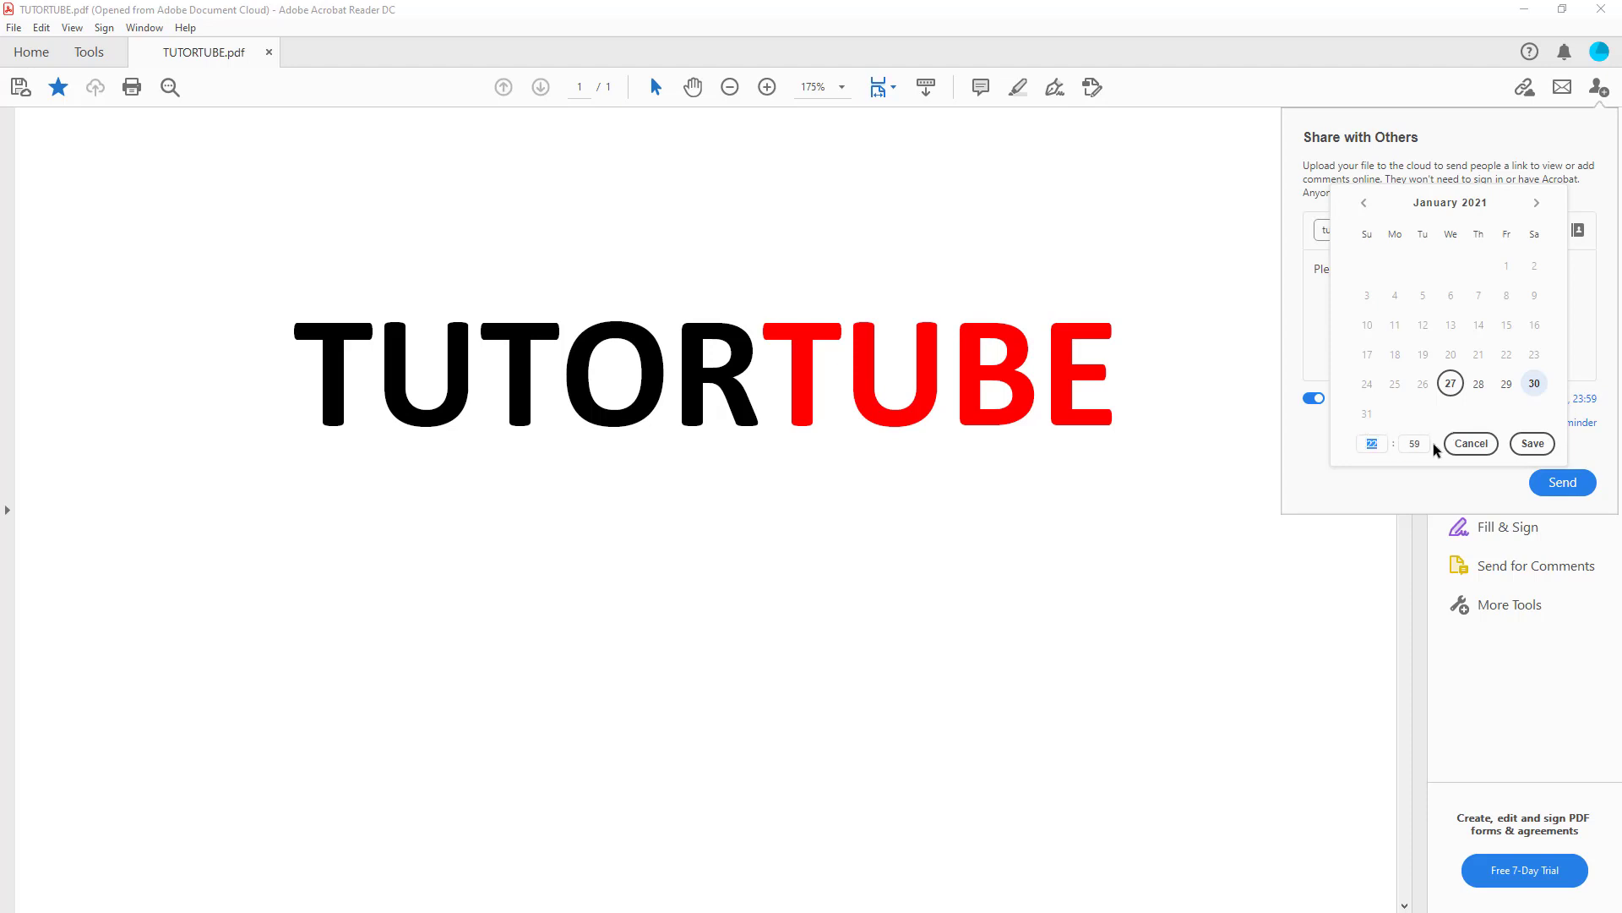
click(1506, 385)
click(1532, 444)
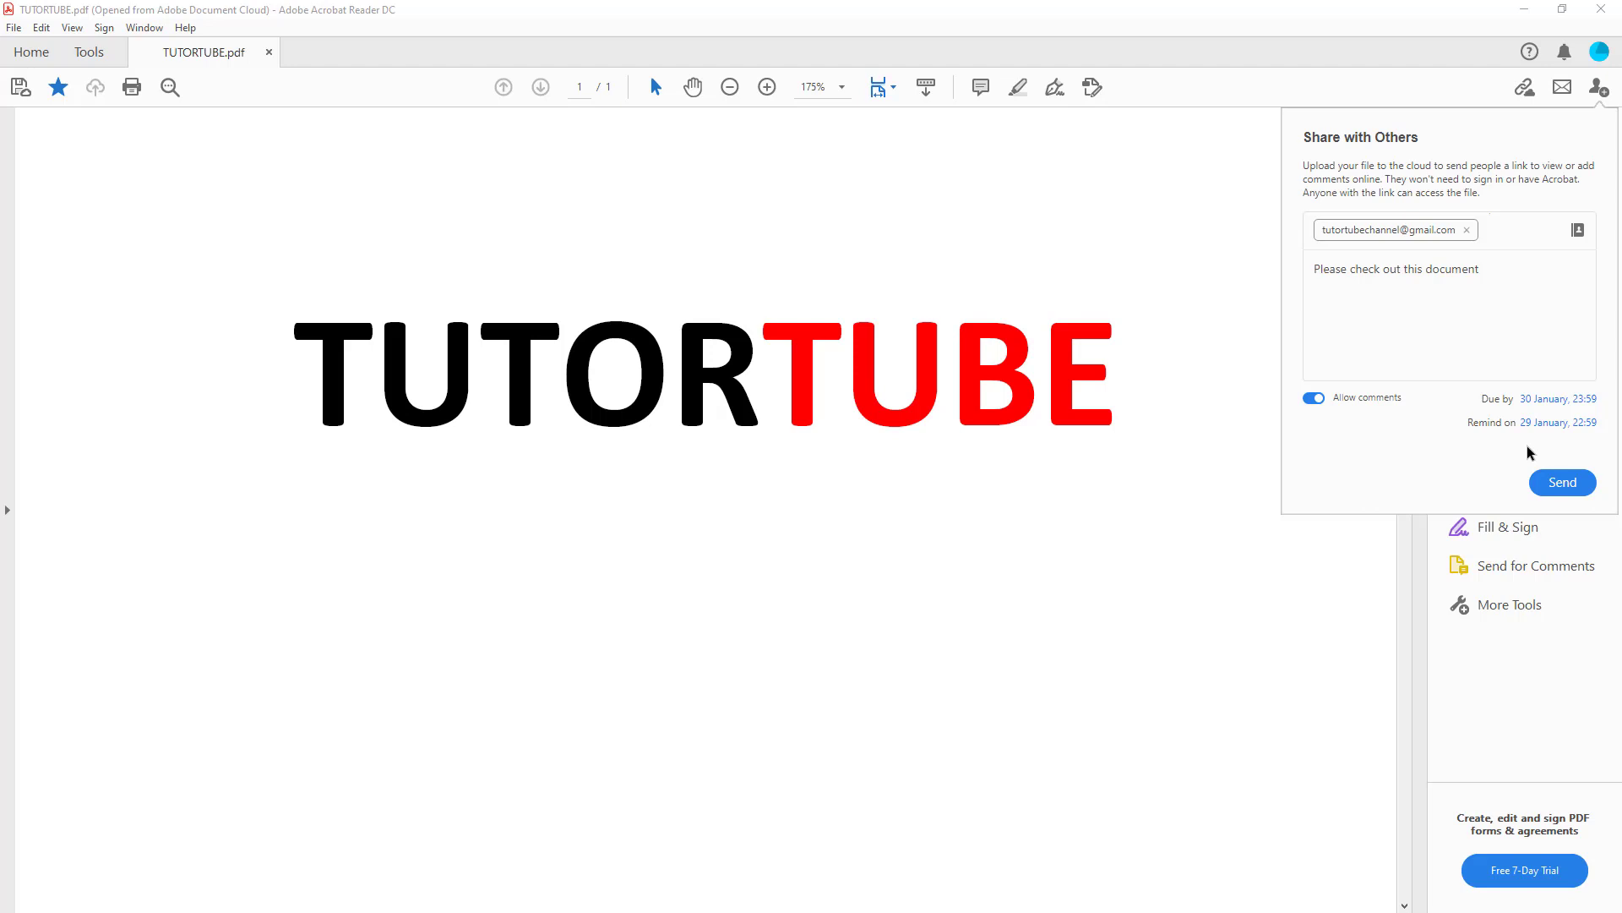
click(1561, 482)
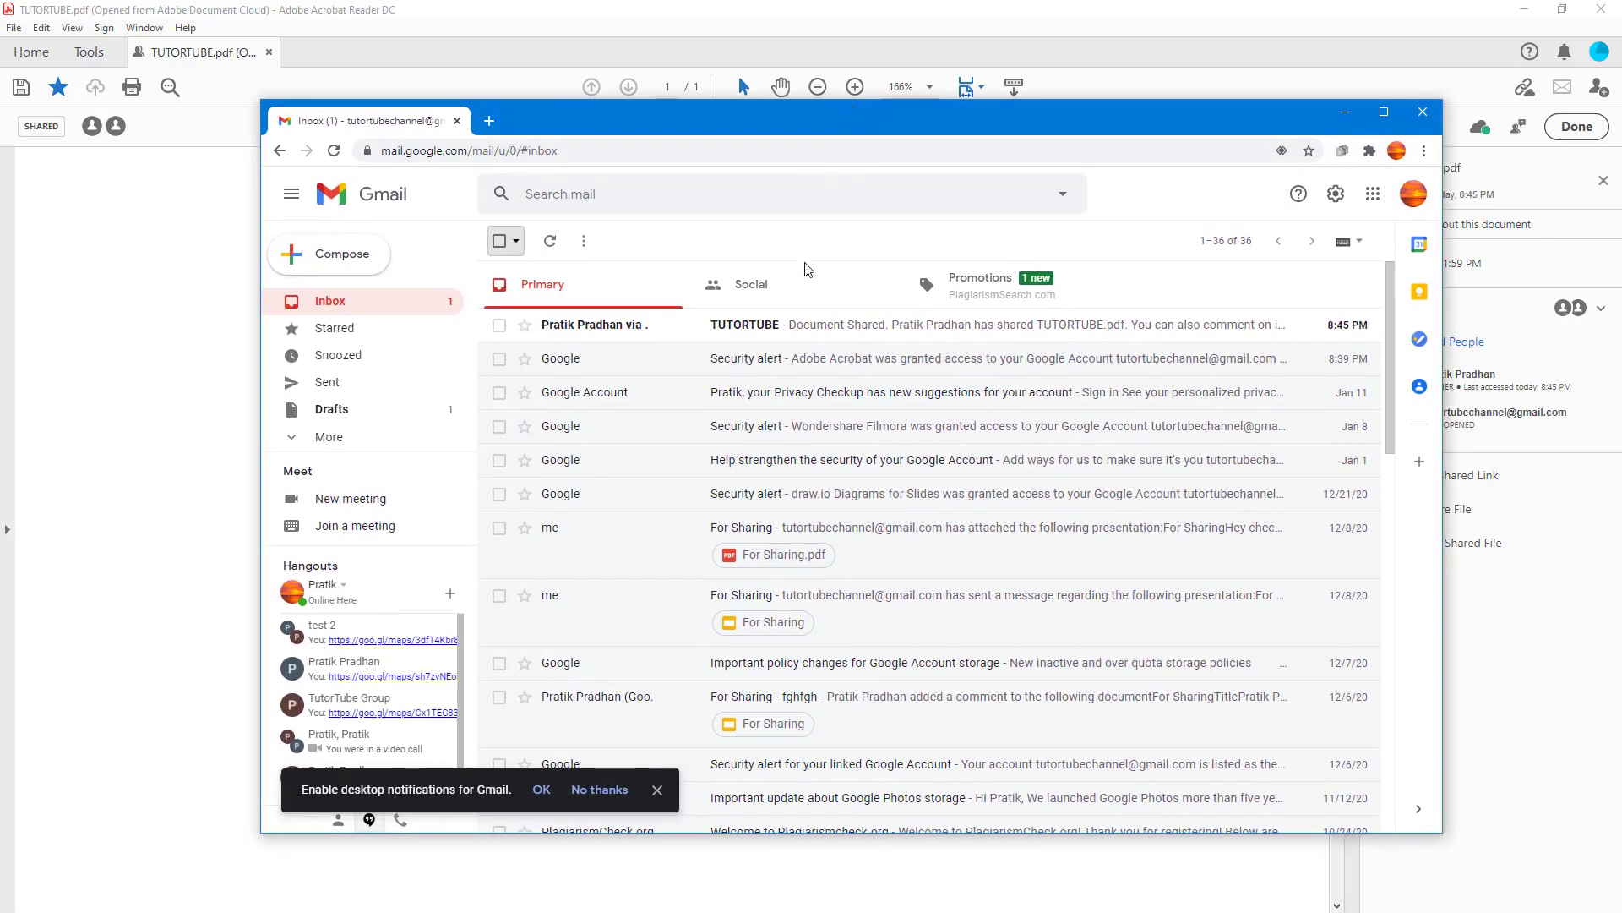
mouse_move(761, 324)
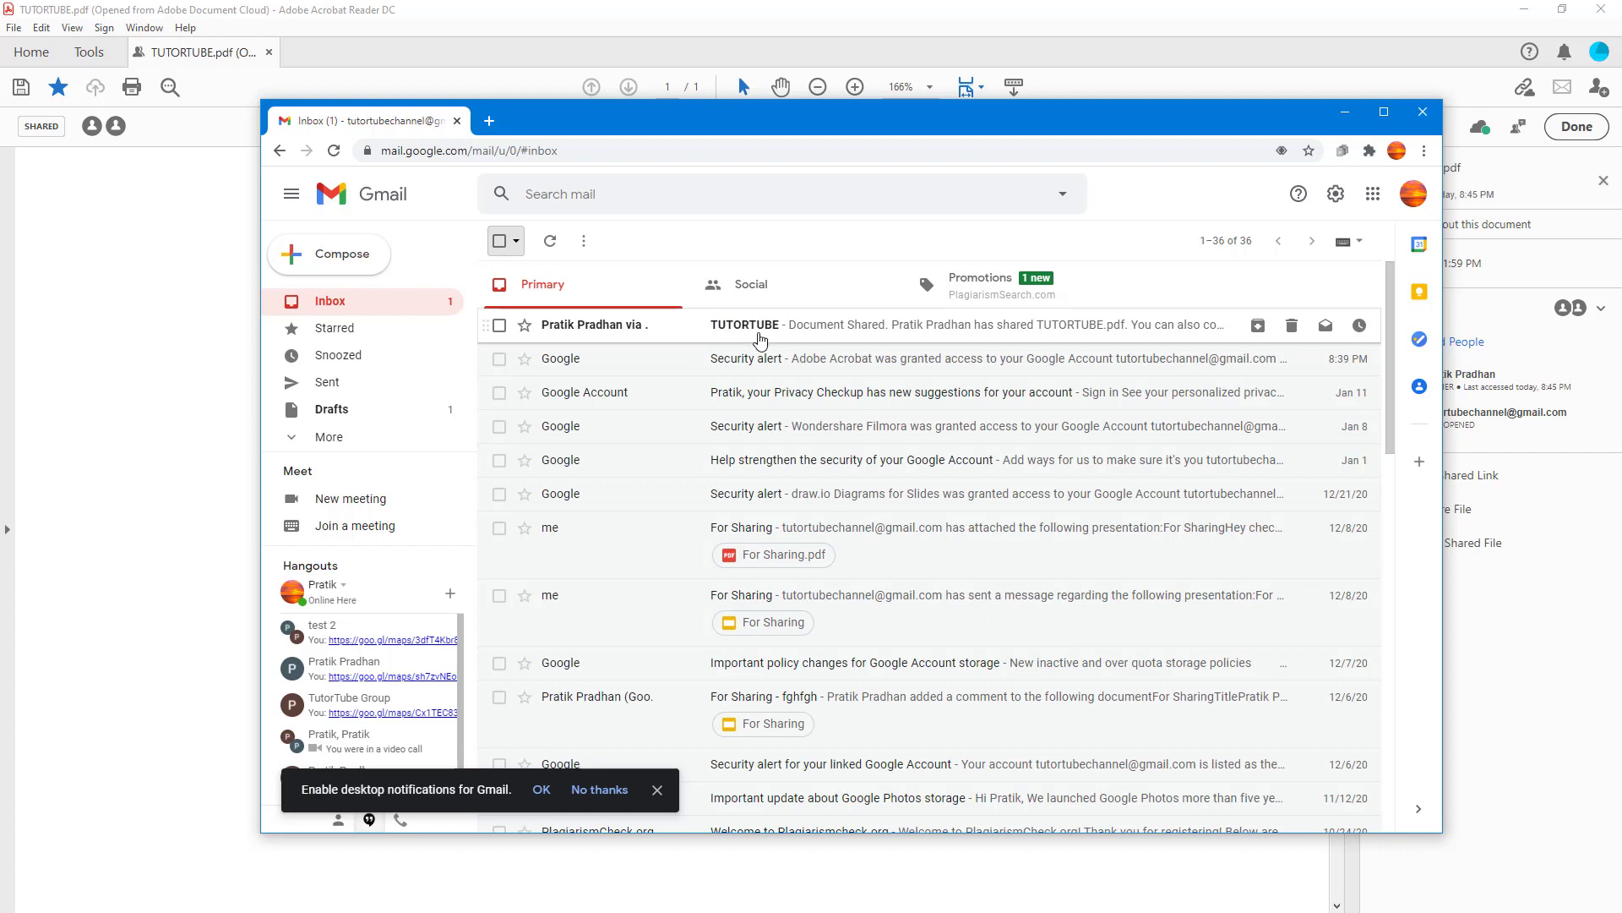
Step: Open the TUTORTUBE share notification email and launch the shared PDF in a review tab
click(766, 337)
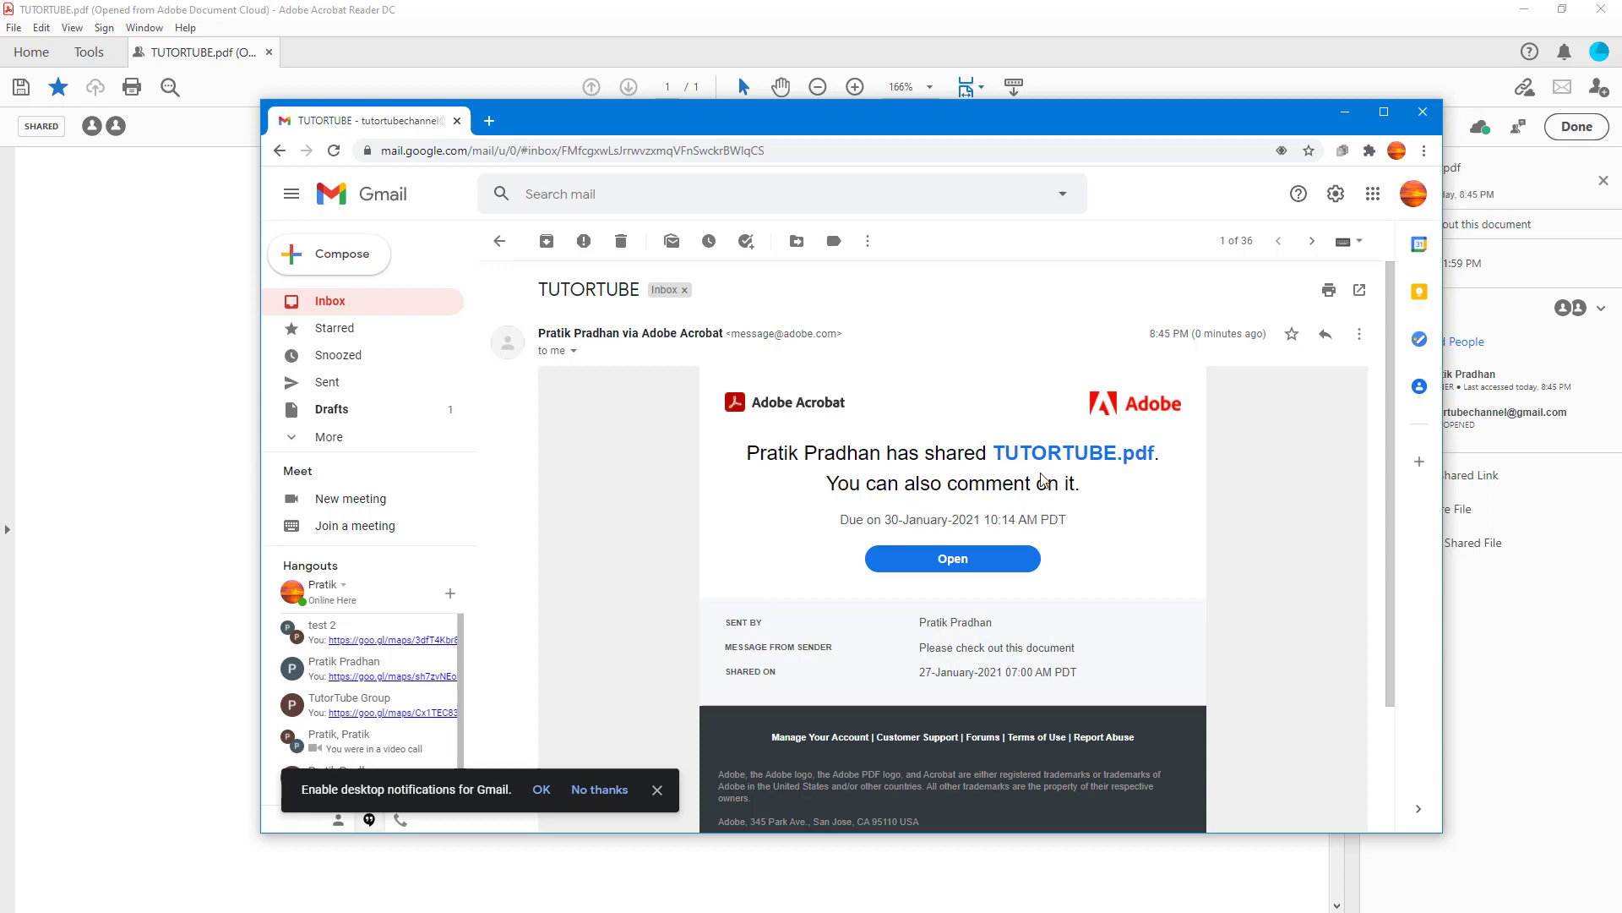
scroll(1035, 509, down, 1)
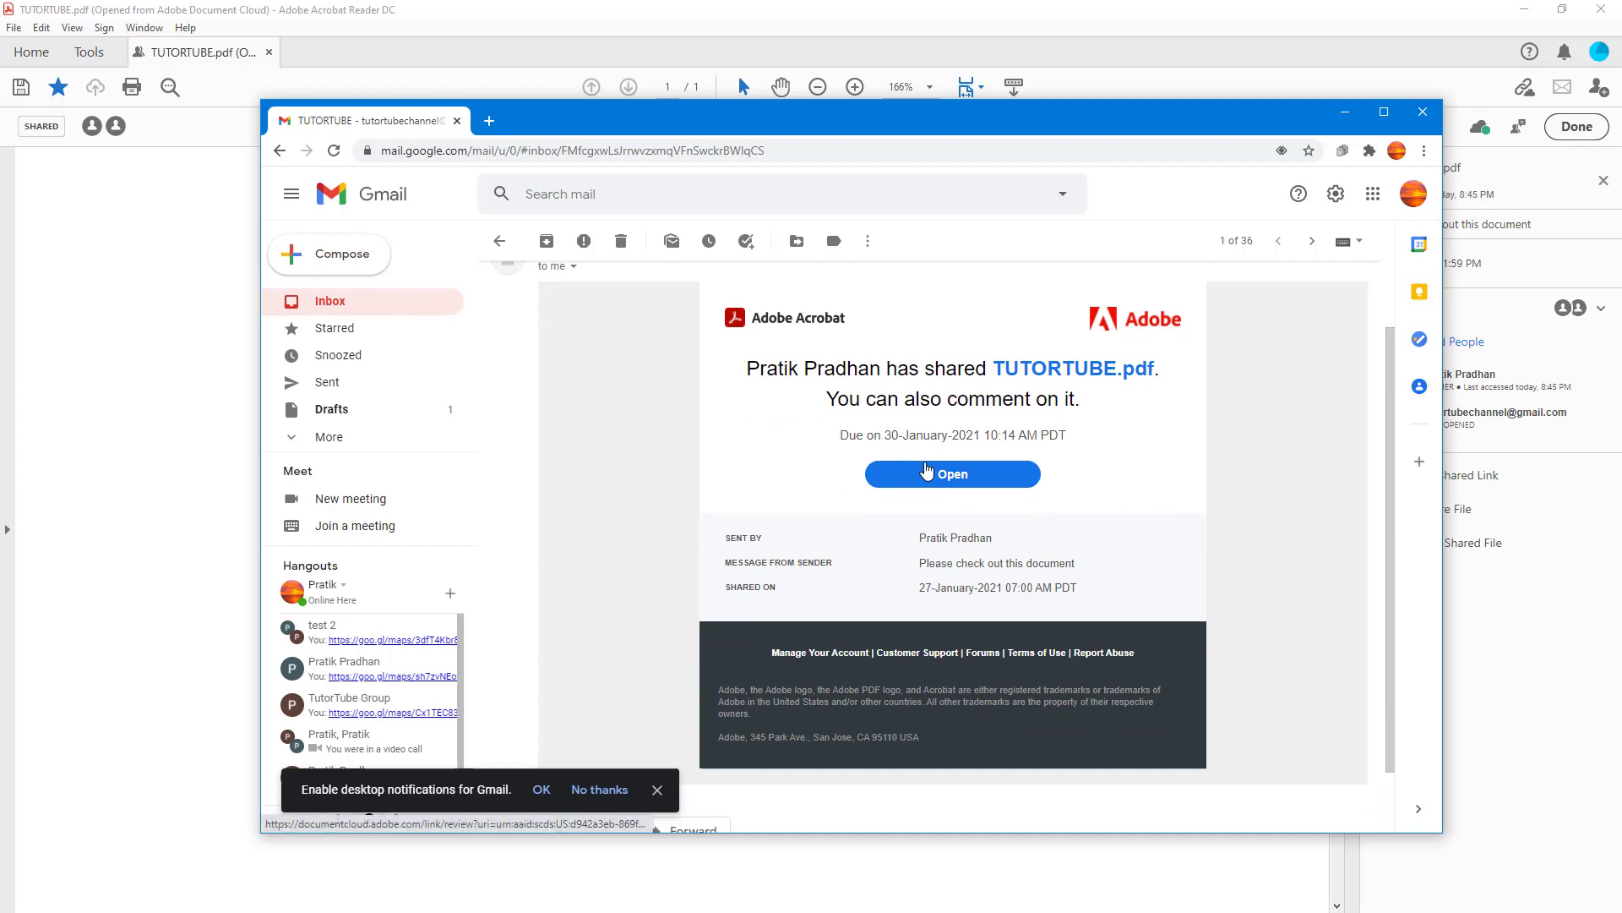
click(927, 471)
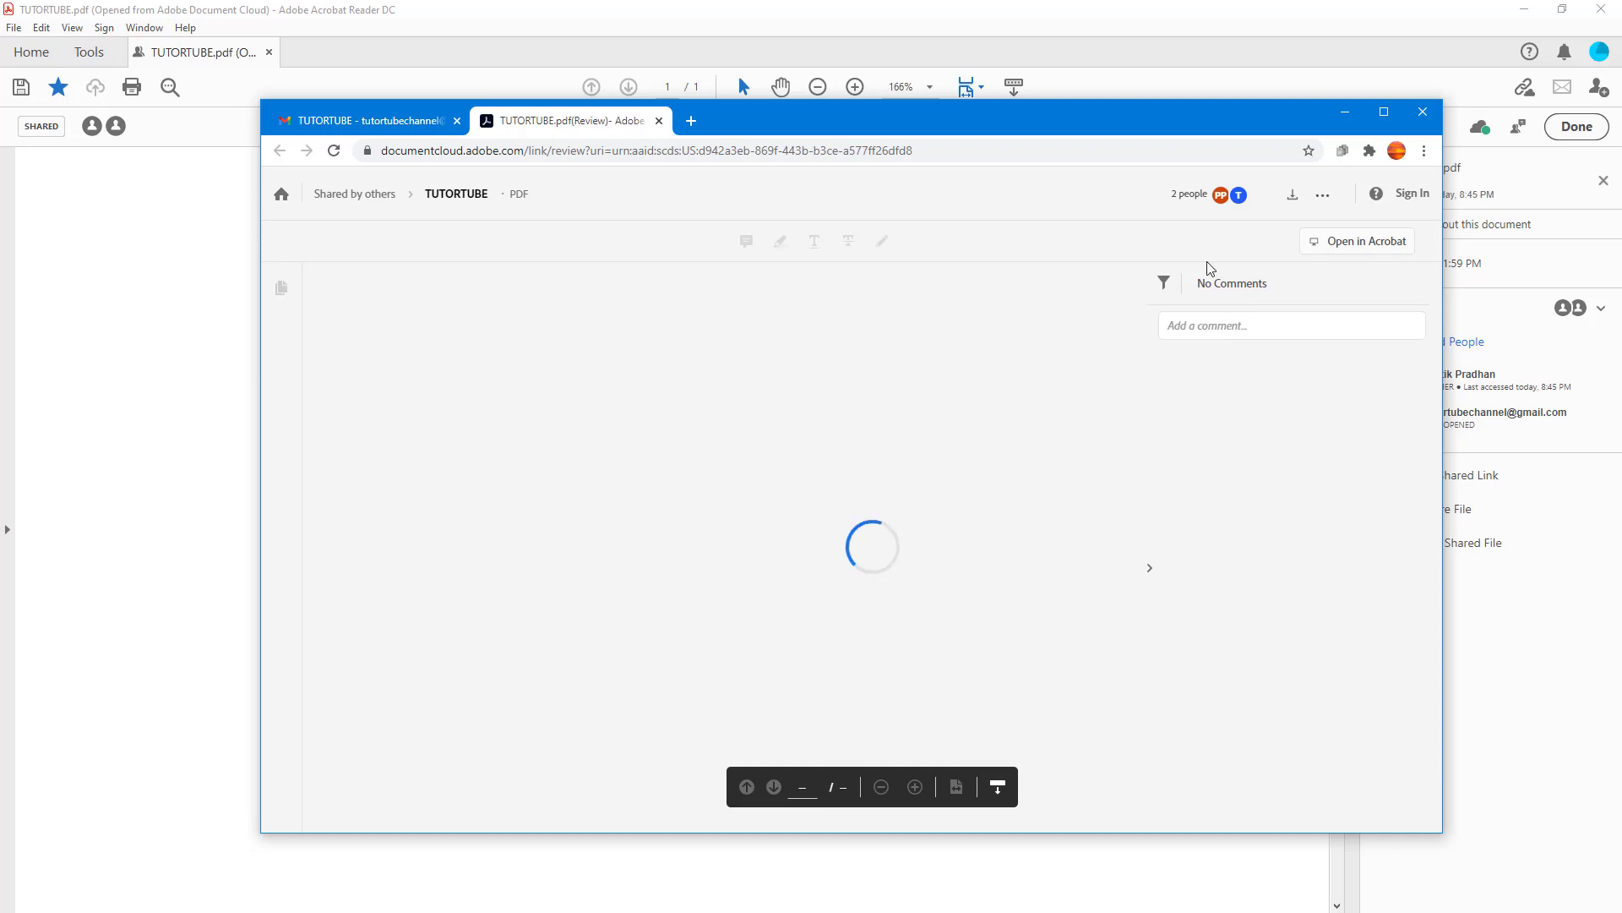
Step: Start a comment in the review panel to bring up the sign-in or guest prompt
click(1226, 323)
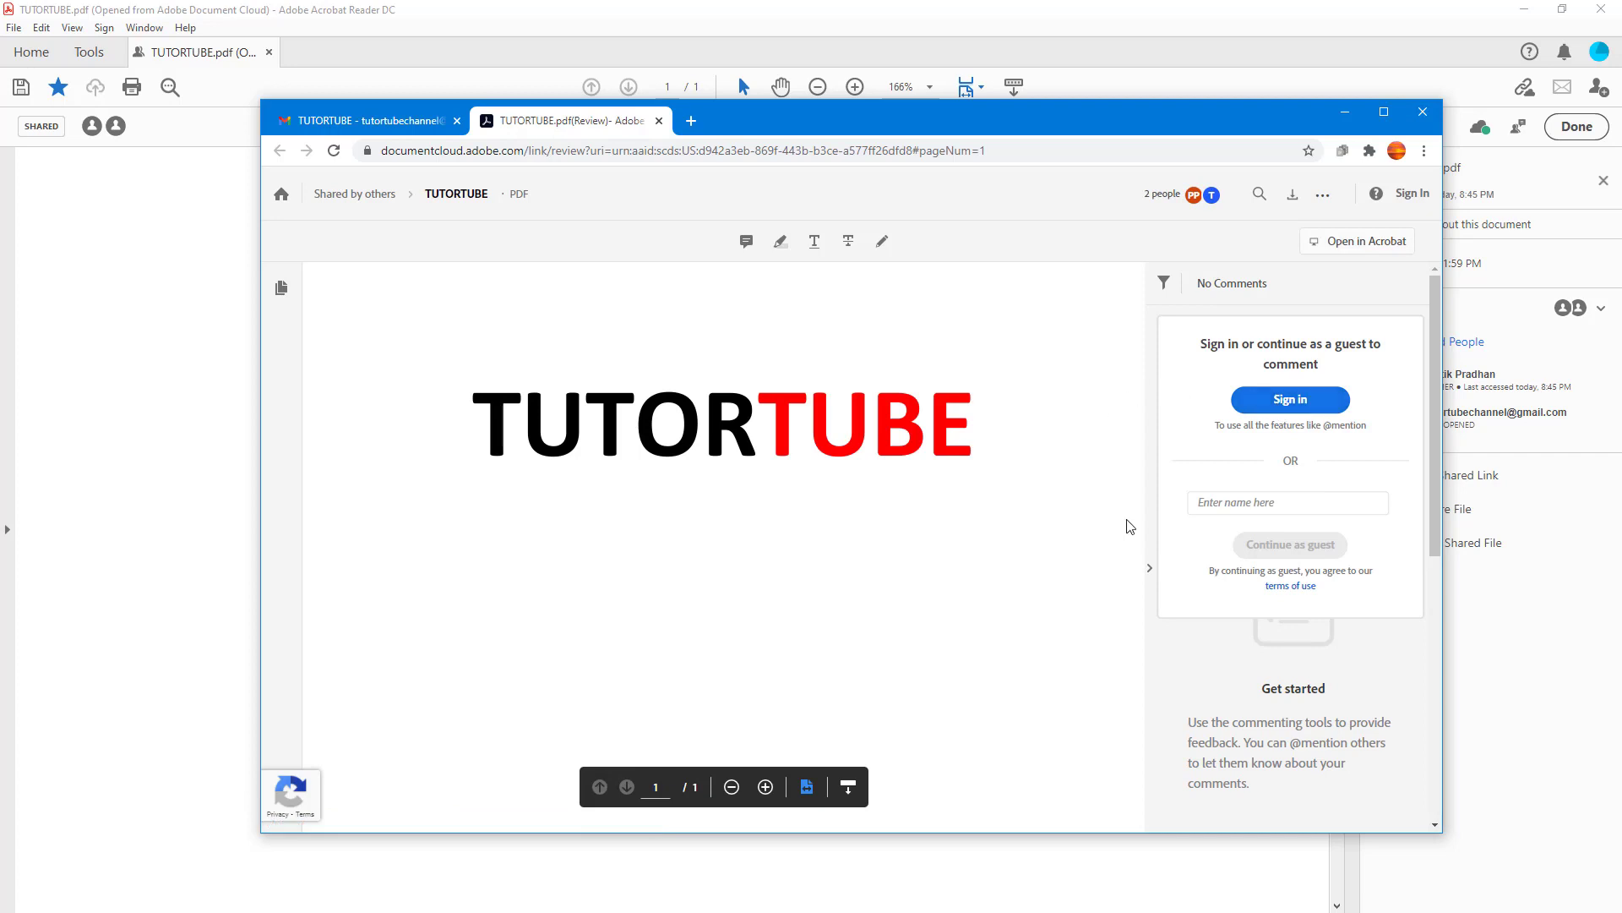
scroll(980, 596, down, 1)
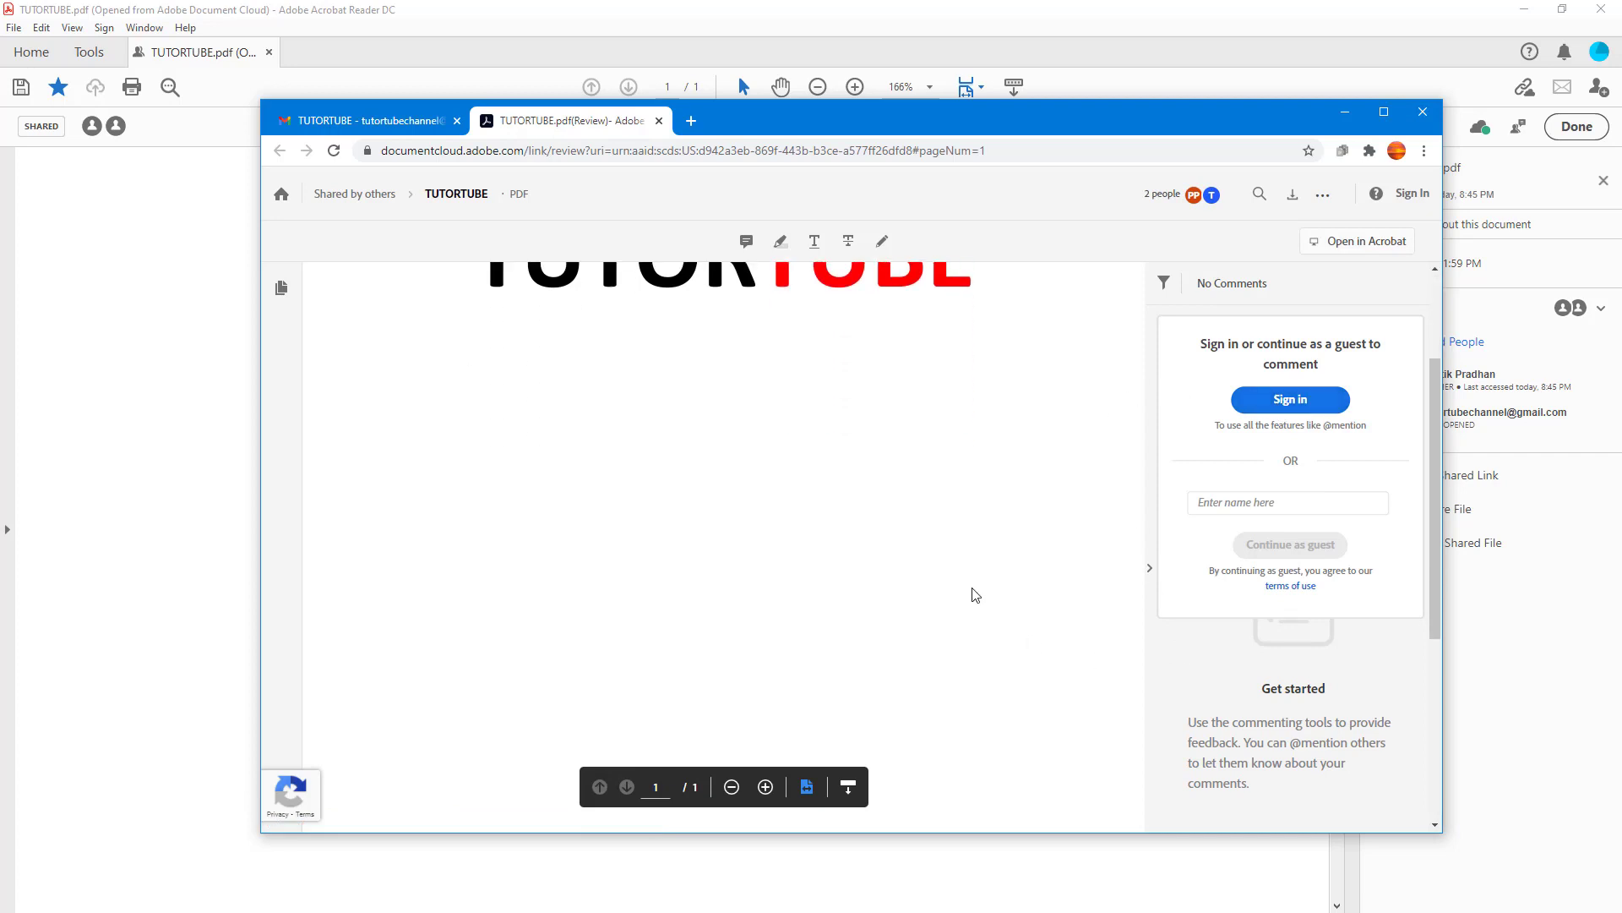
scroll(973, 595, up, 1)
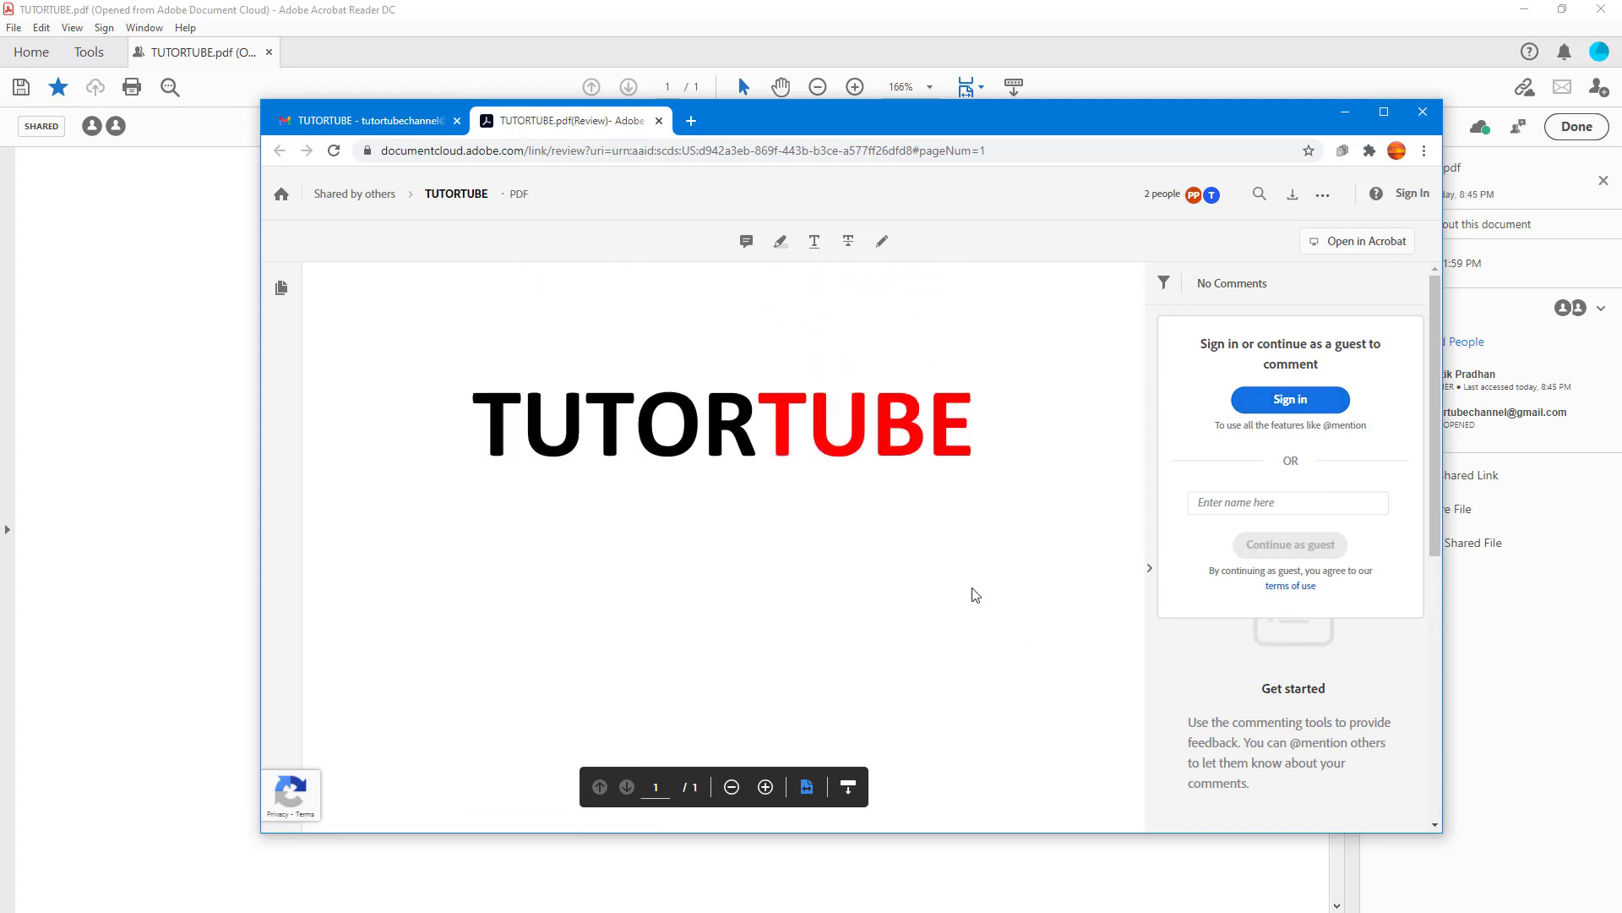